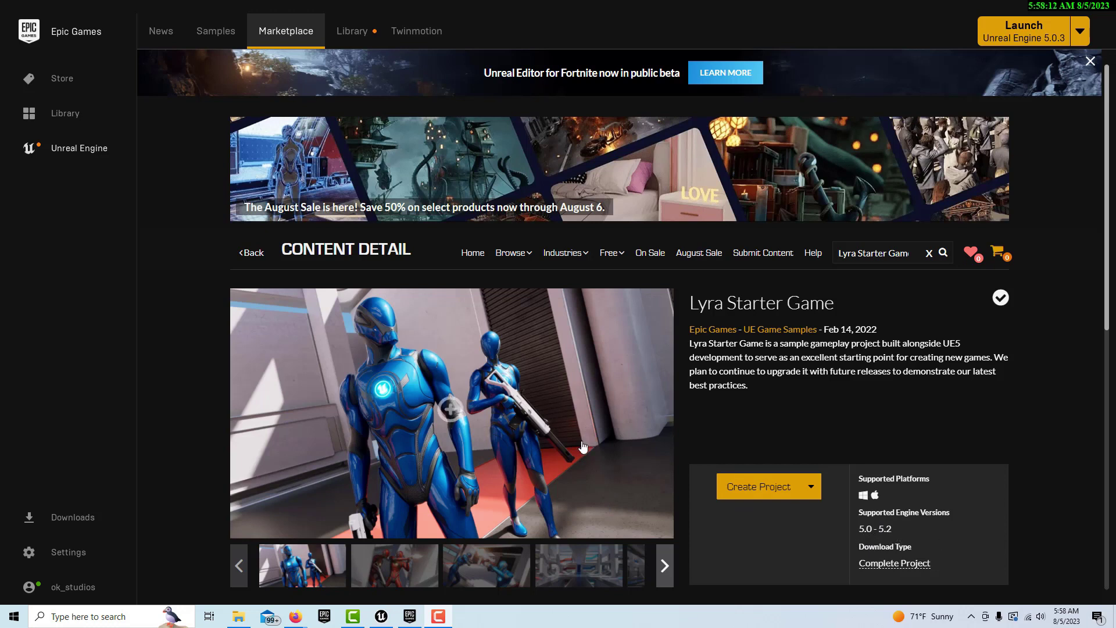
Open the LyraStarterGame3 project from the Unreal Engine library.
left_click(360, 42)
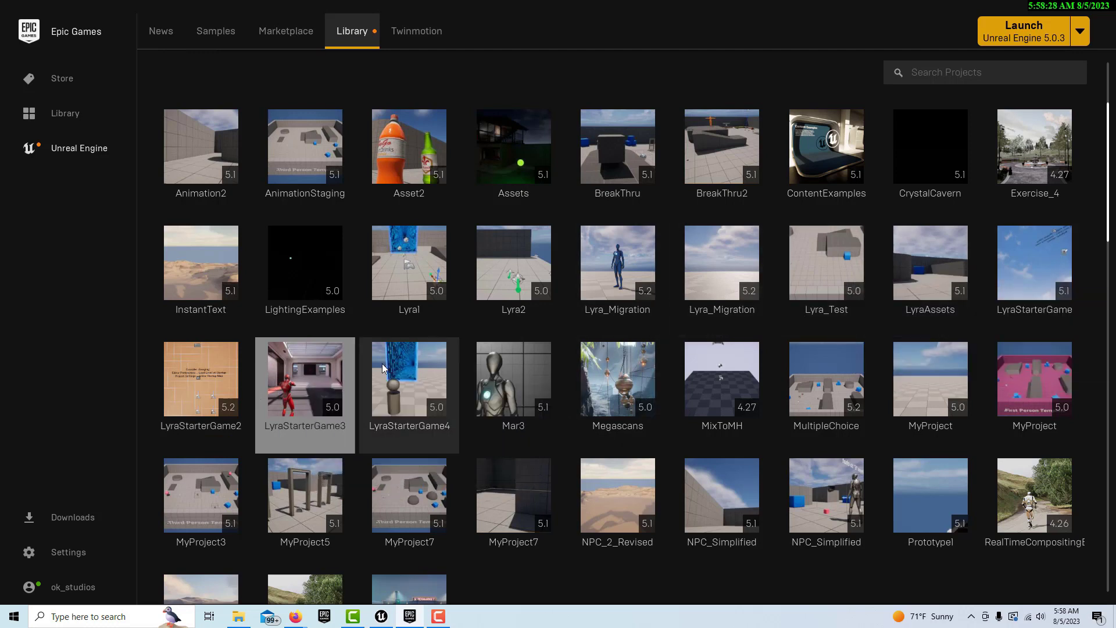
double_click(305, 381)
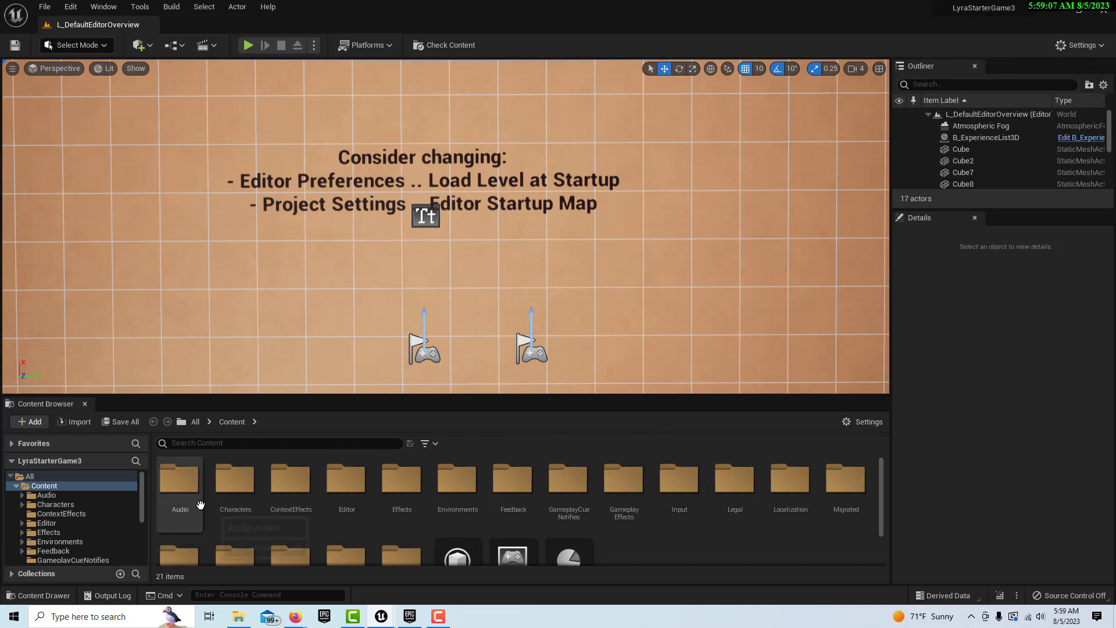
Search the project content for "maps" and open the L_LyraFrontEnd level.
left_click(168, 444)
type("maps")
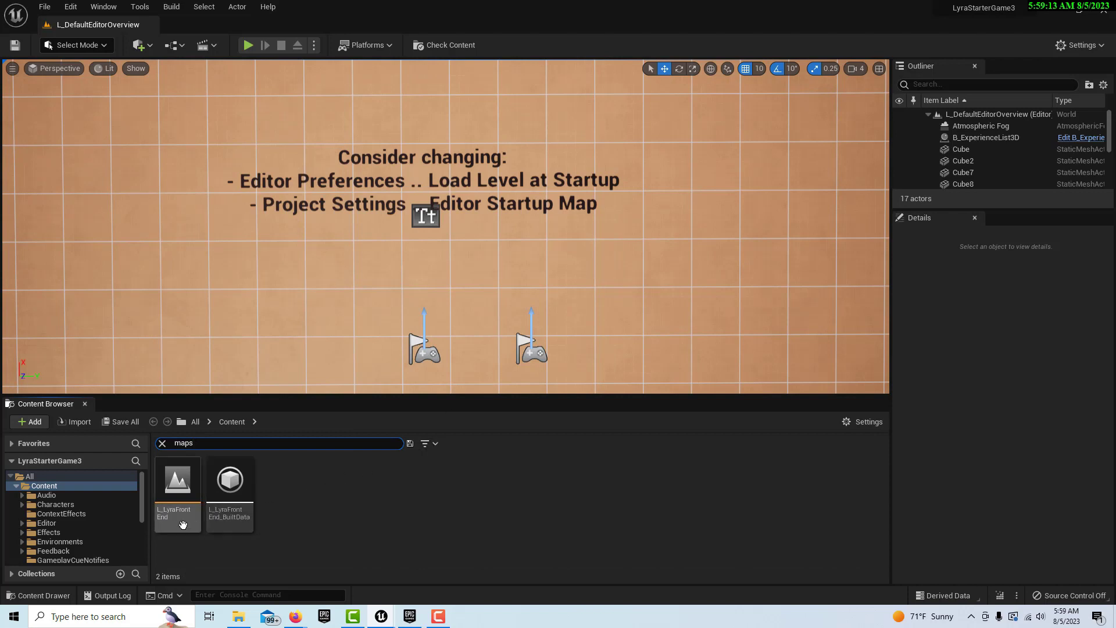
mouse_move(181, 518)
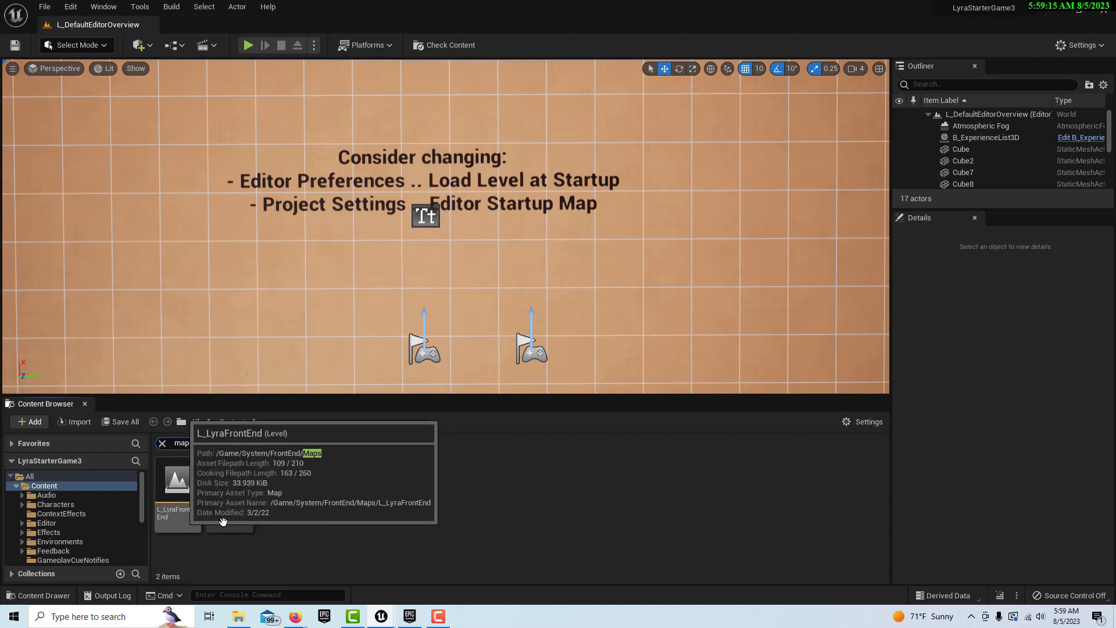
left_click(179, 481)
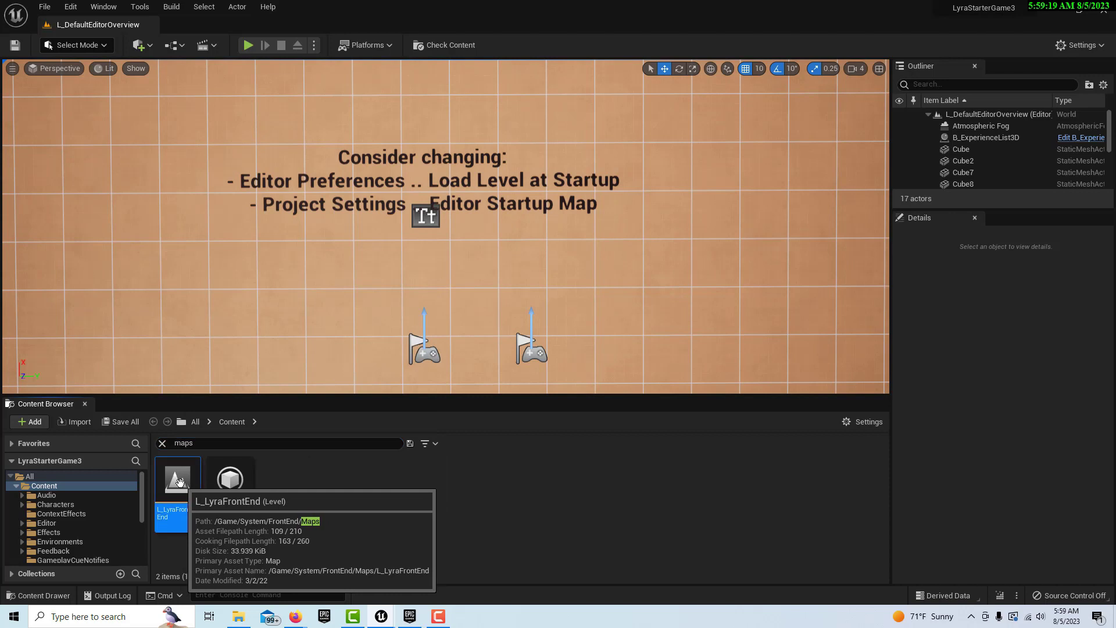
double_click(179, 481)
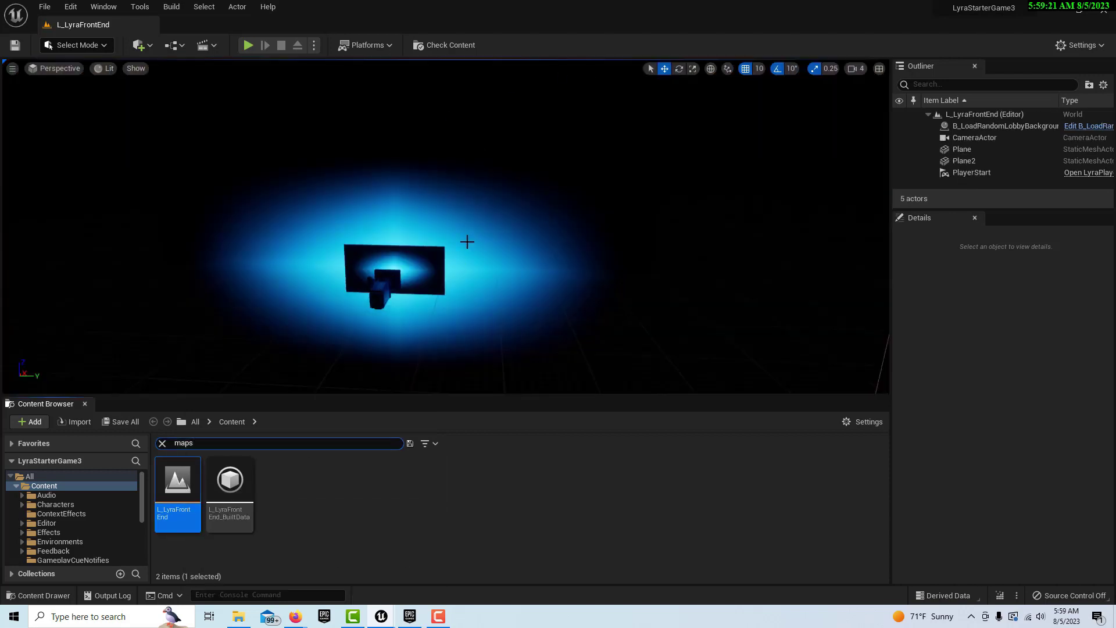
Play the front-end level in the editor and start a Quickplay match from the Play Lyra menu.
left_click(248, 45)
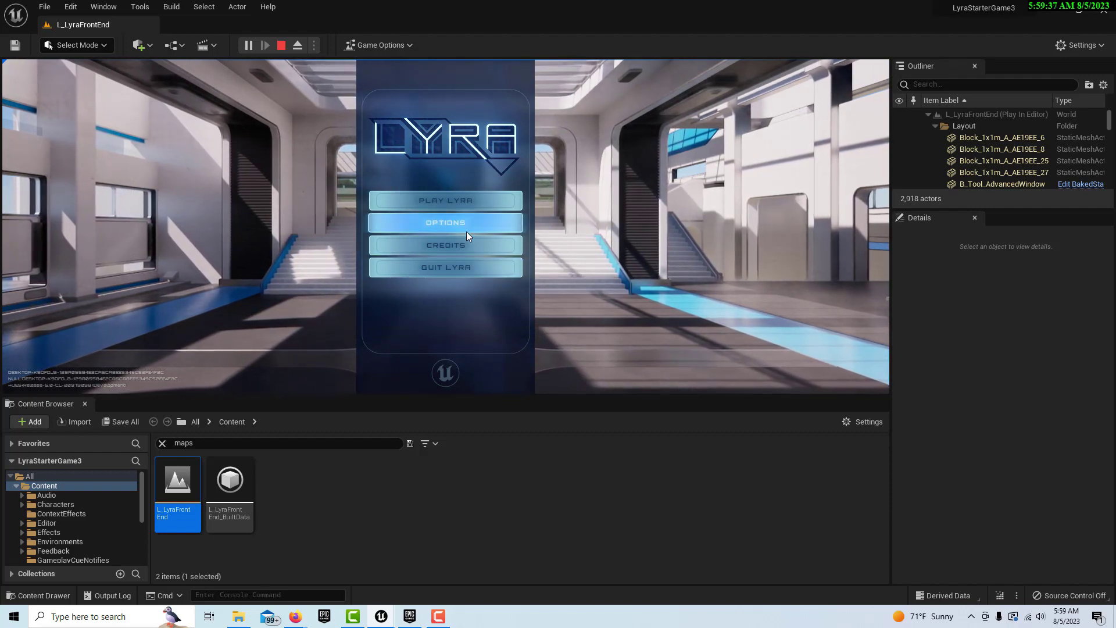
left_click(475, 205)
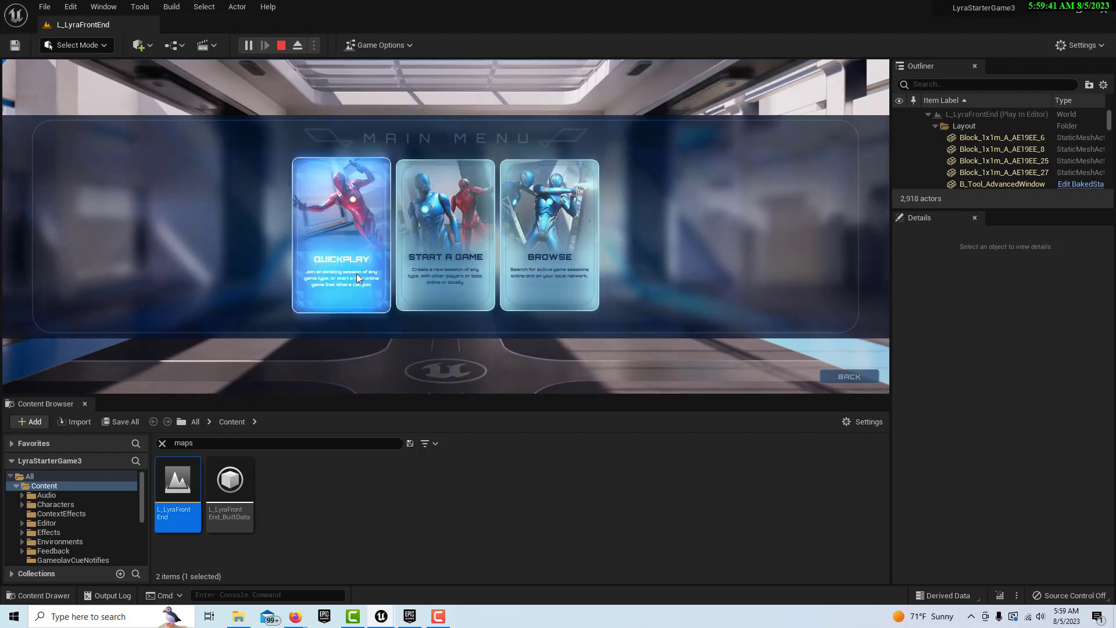
left_click(346, 232)
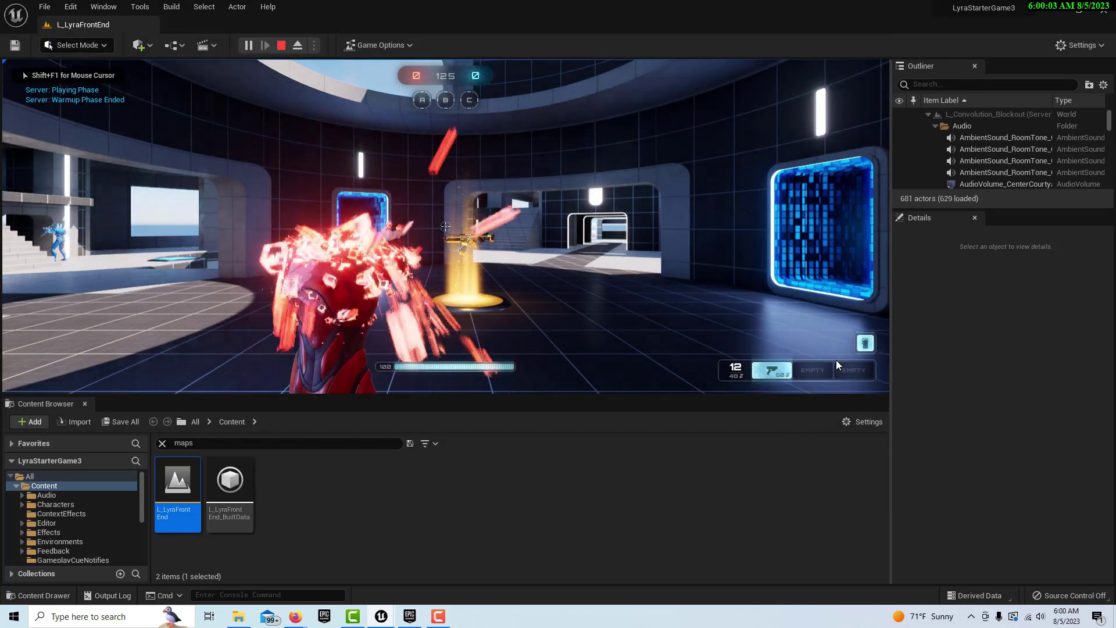
Take control of the character, fire a pistol shot, and run up the stairs and along the upper corridor to explore the map.
left_click(836, 360)
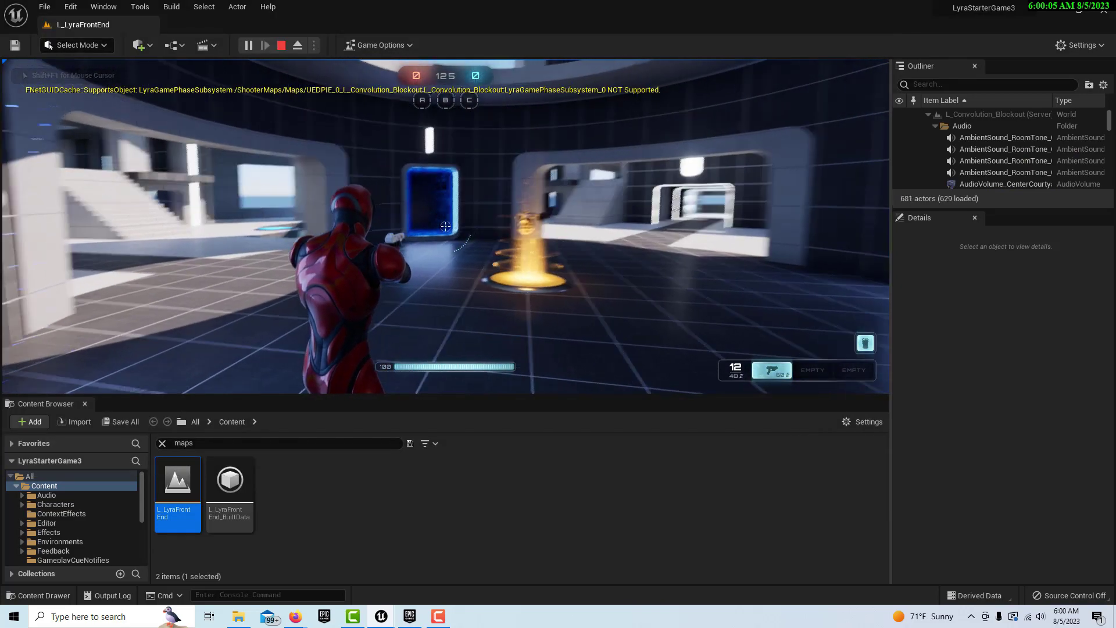
key("w")
left_click(445, 226)
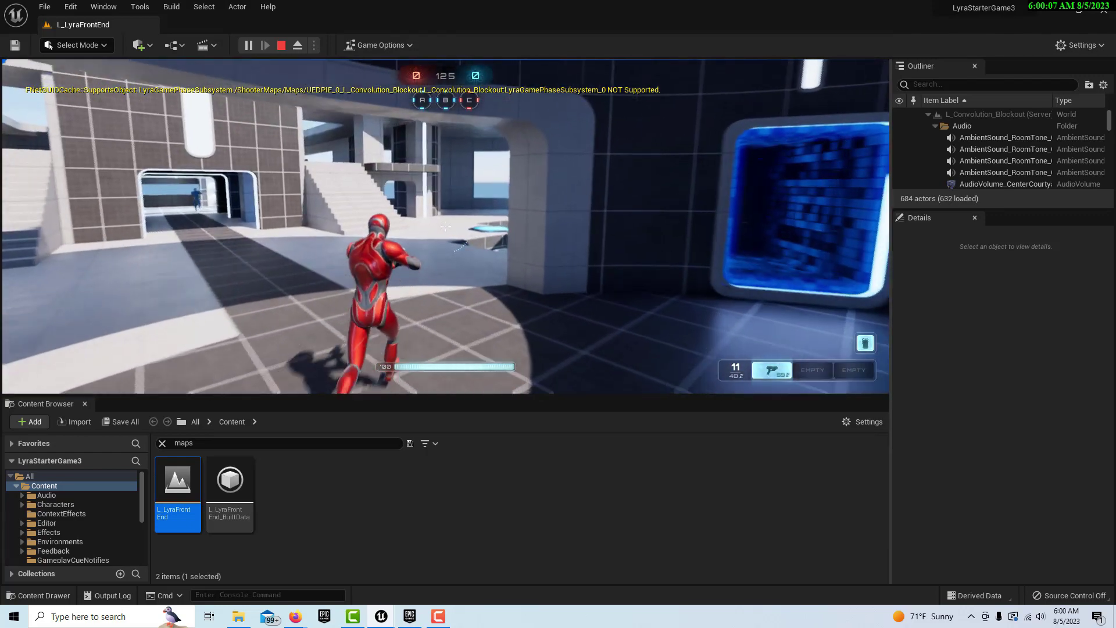
key("w")
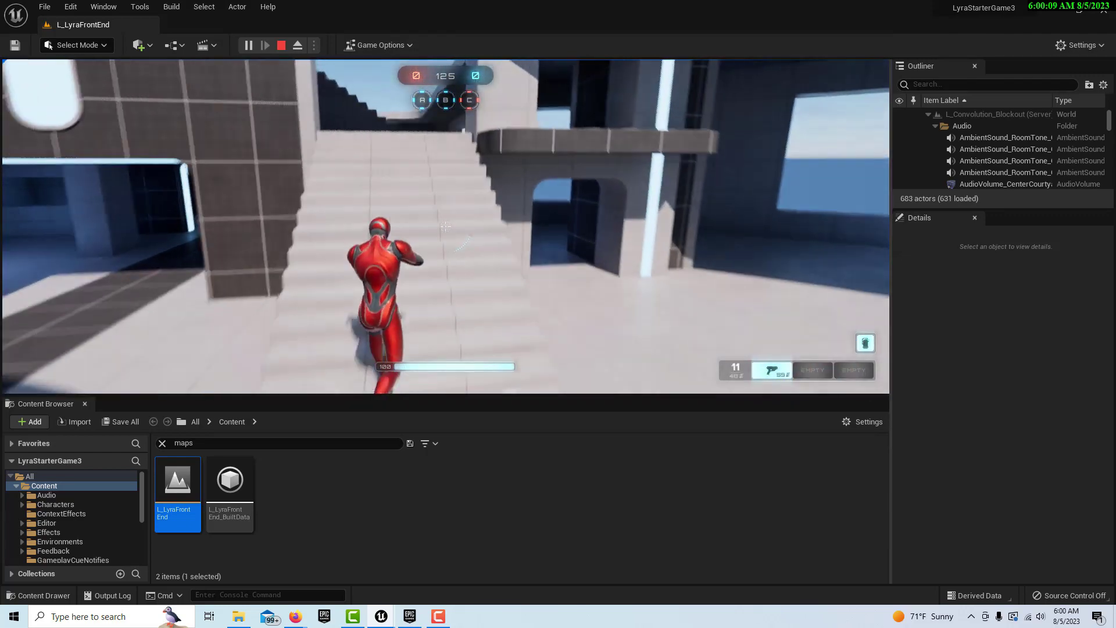
key("w")
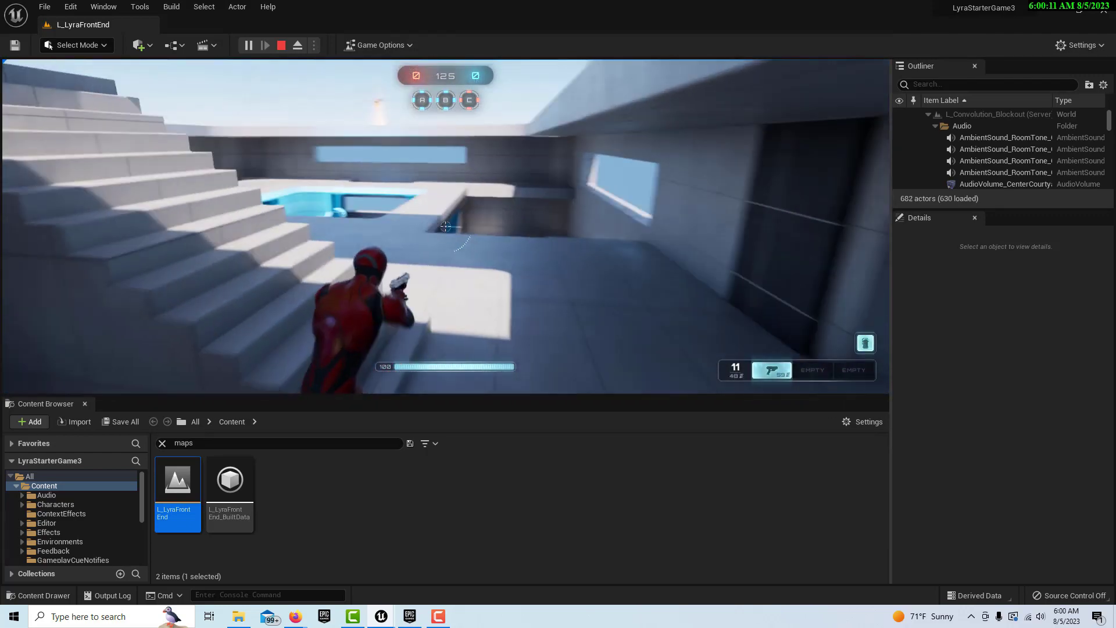
key("w")
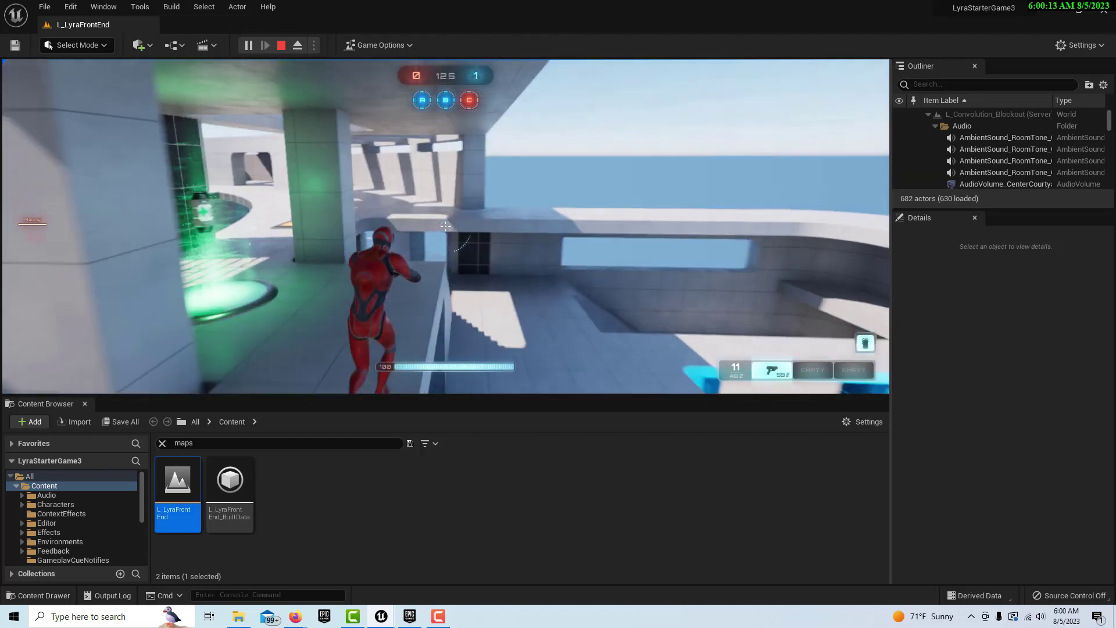
key("w")
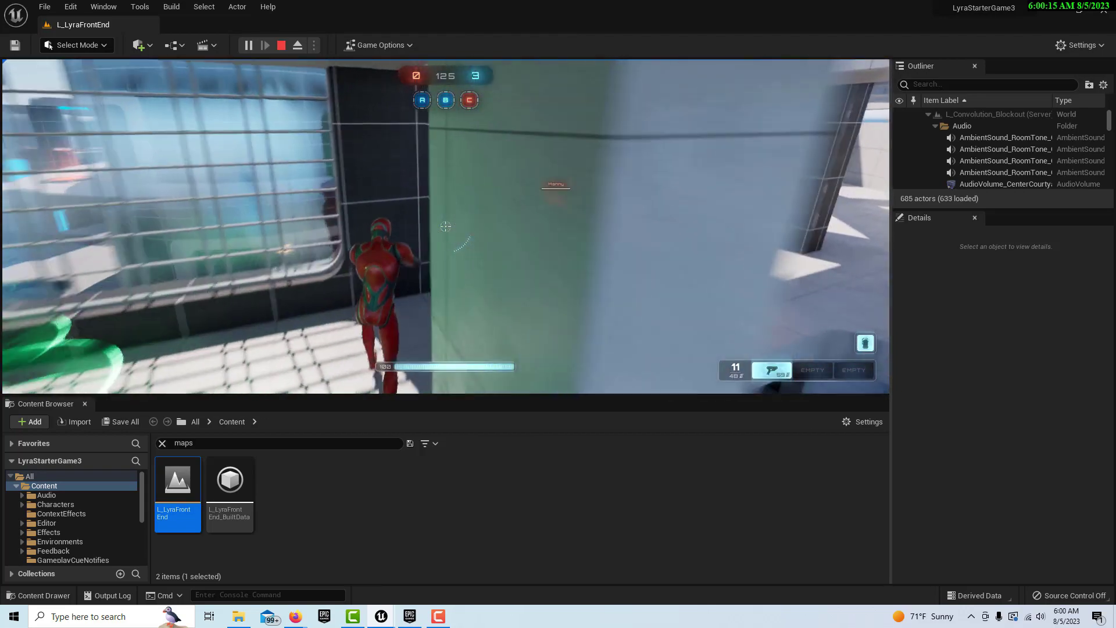
key("w")
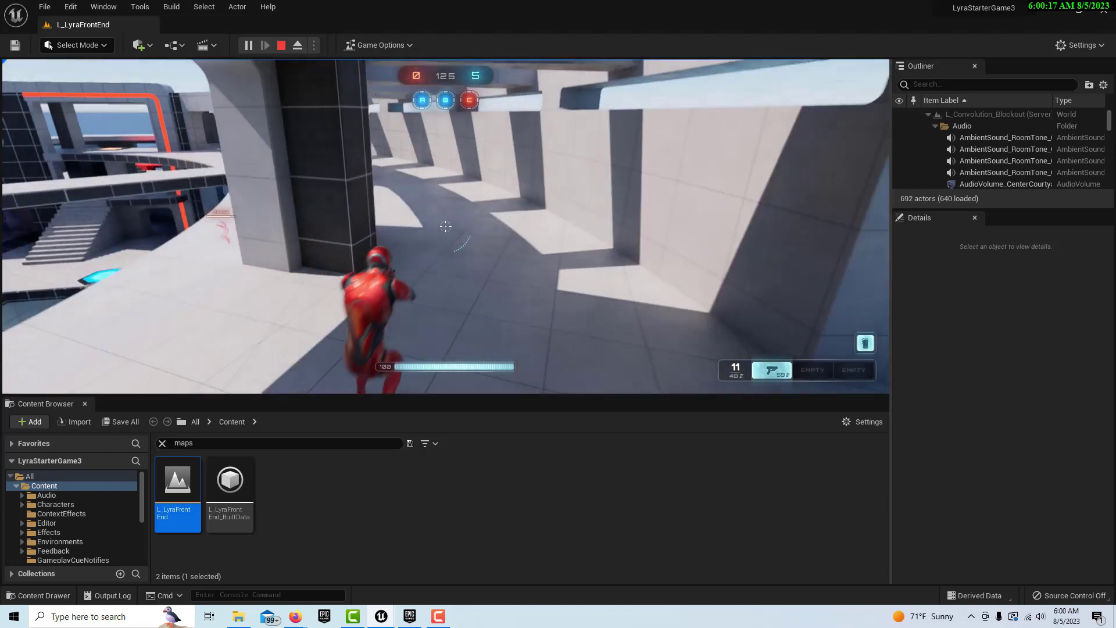
key("w")
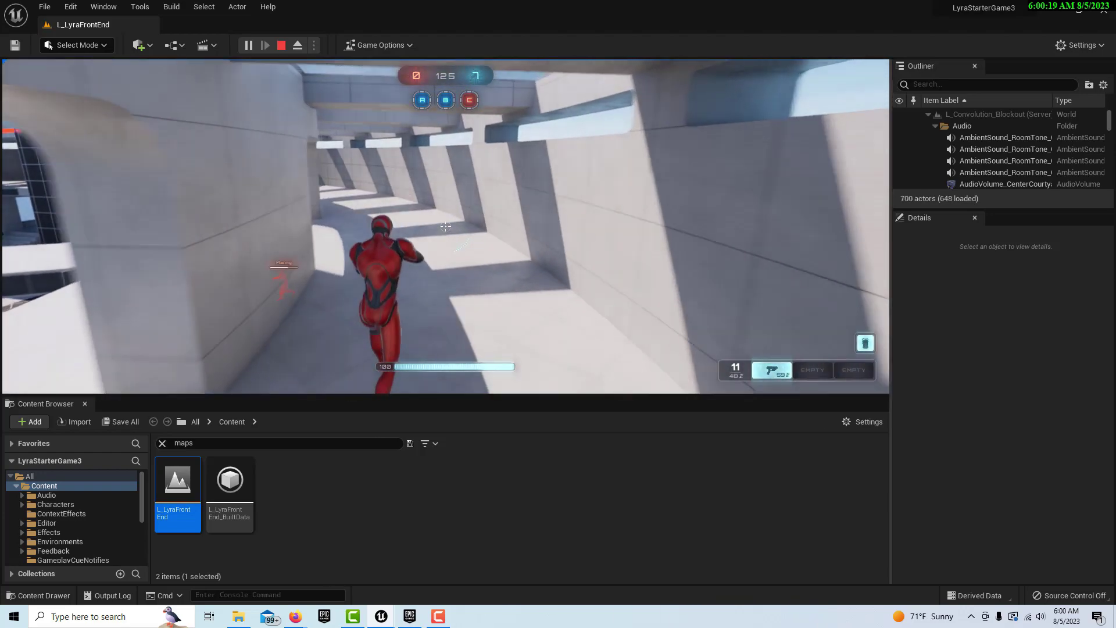
key("w")
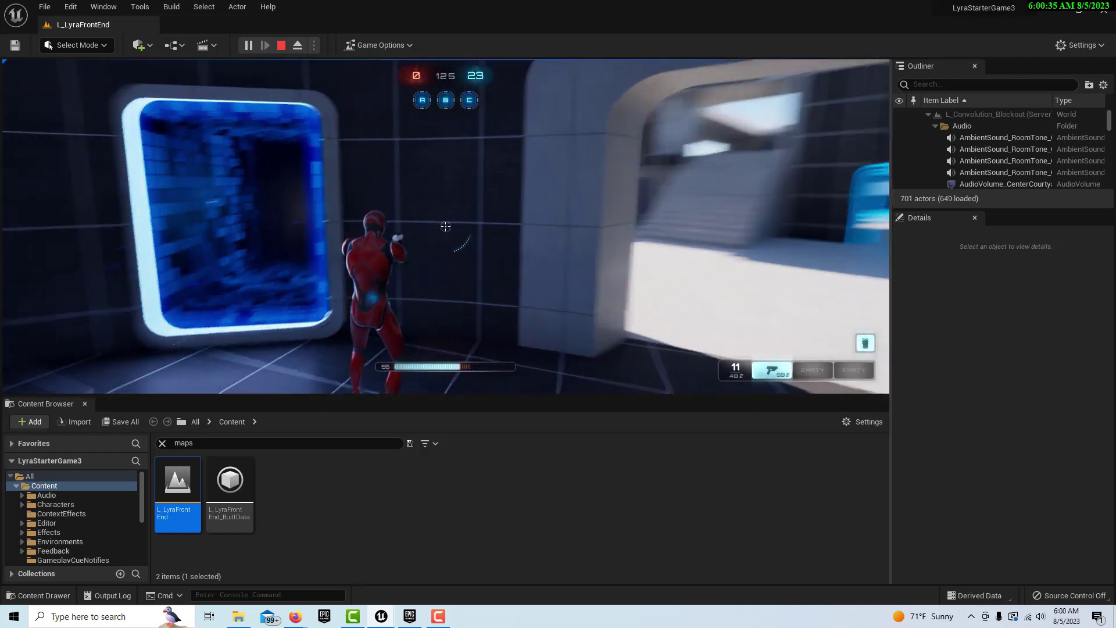
Walk the character up to the blue portal in the dark central room and go through it.
key("w")
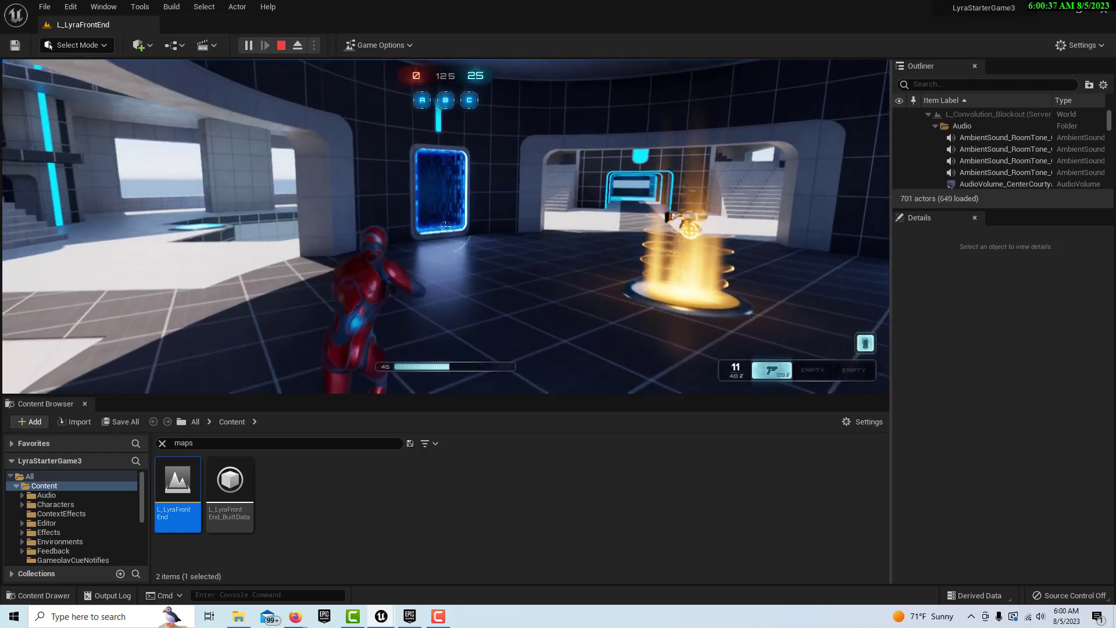
key("w")
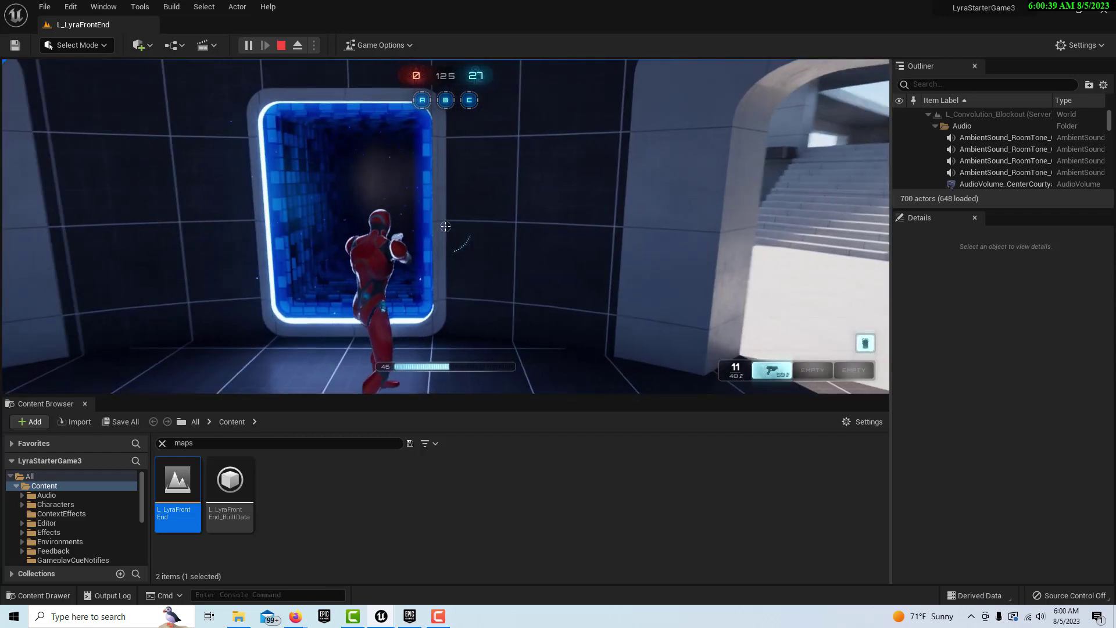
key("w")
key("w")
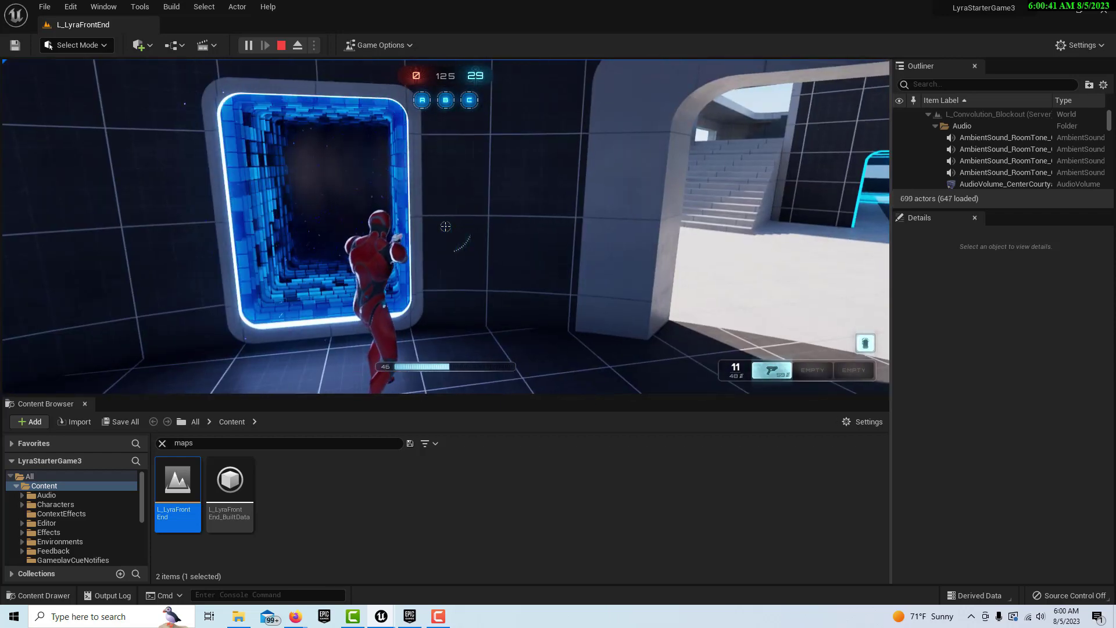
key("w")
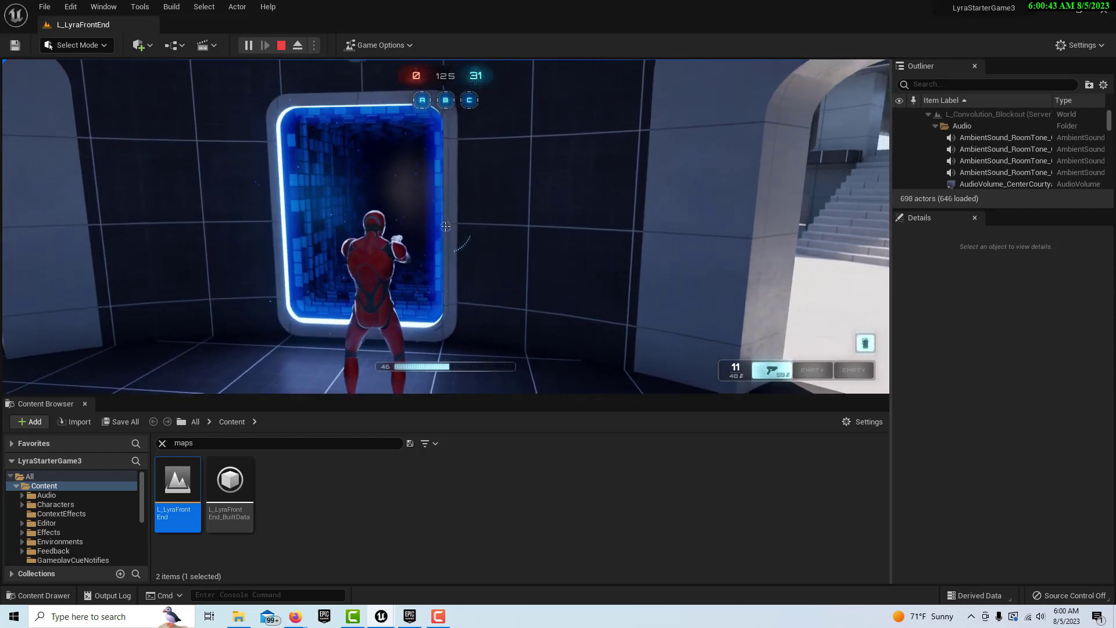
key("w")
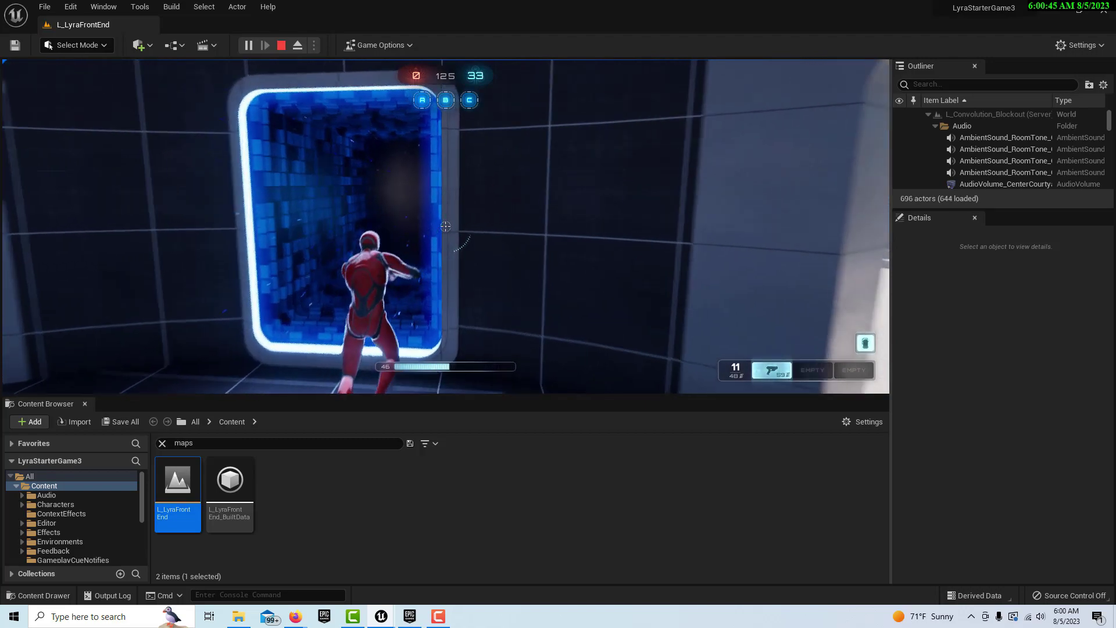
Run along the curved outer walkway into the inner hall and go through the wide blue portal there.
key("w")
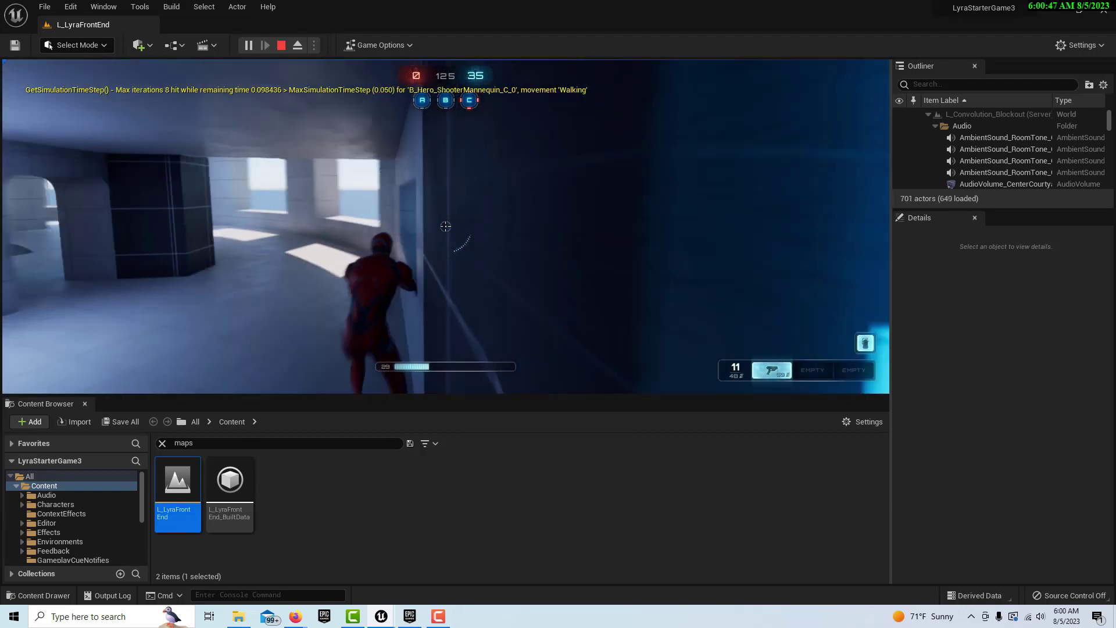
key("w")
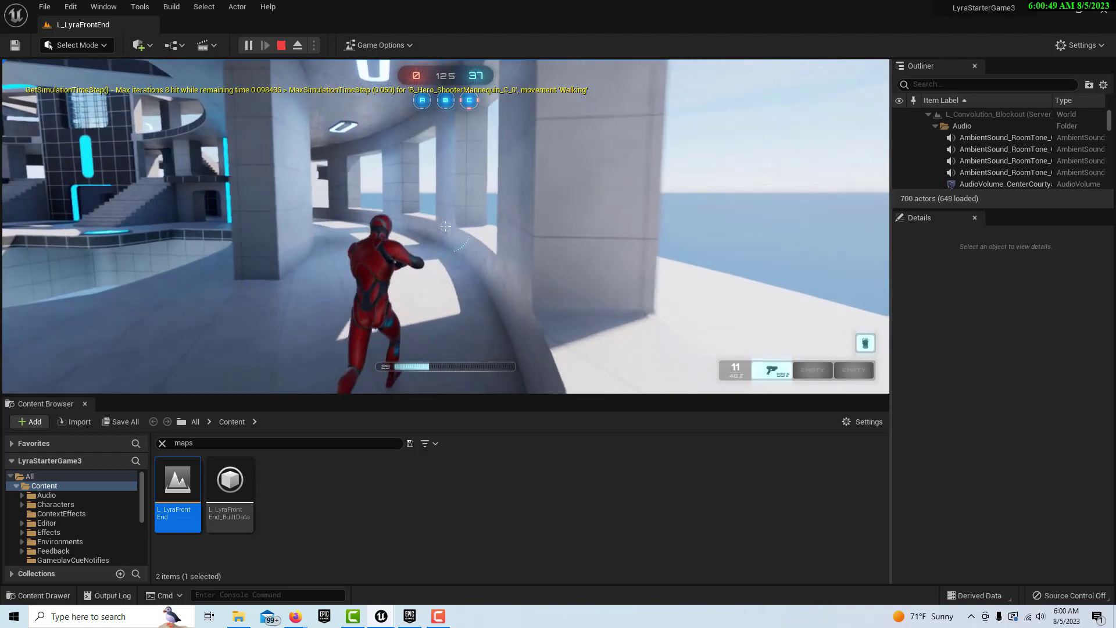
key("w")
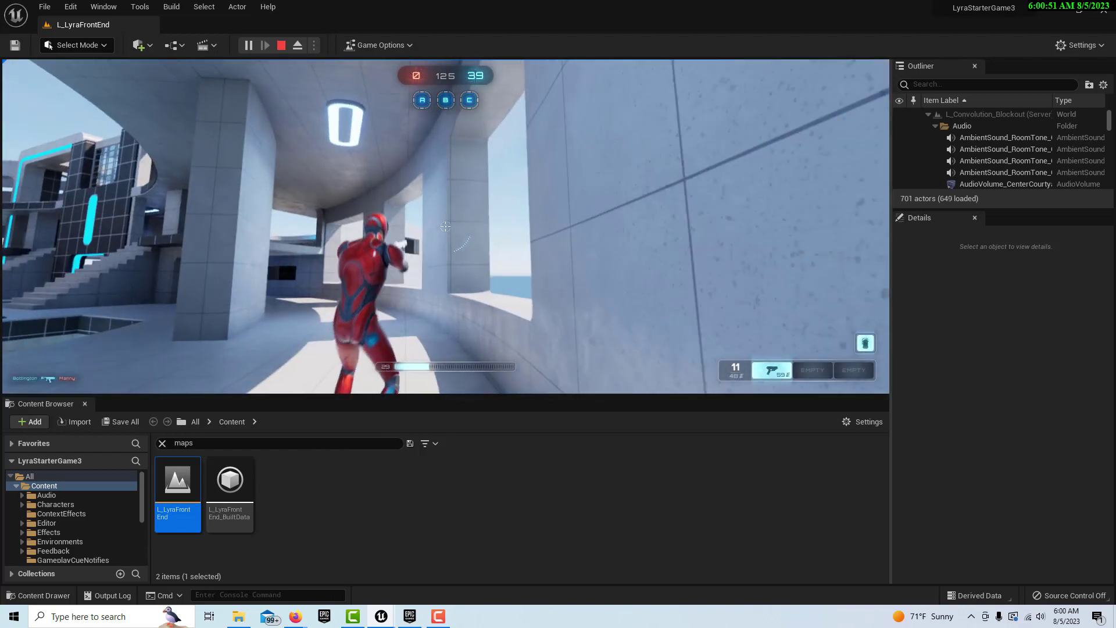
key("w")
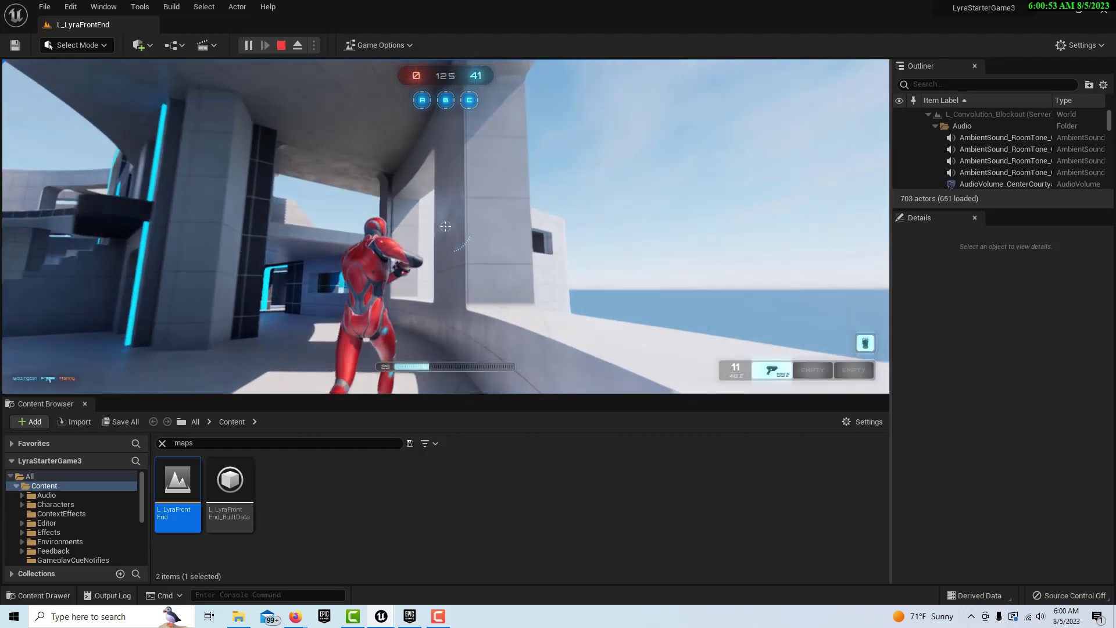
key("w")
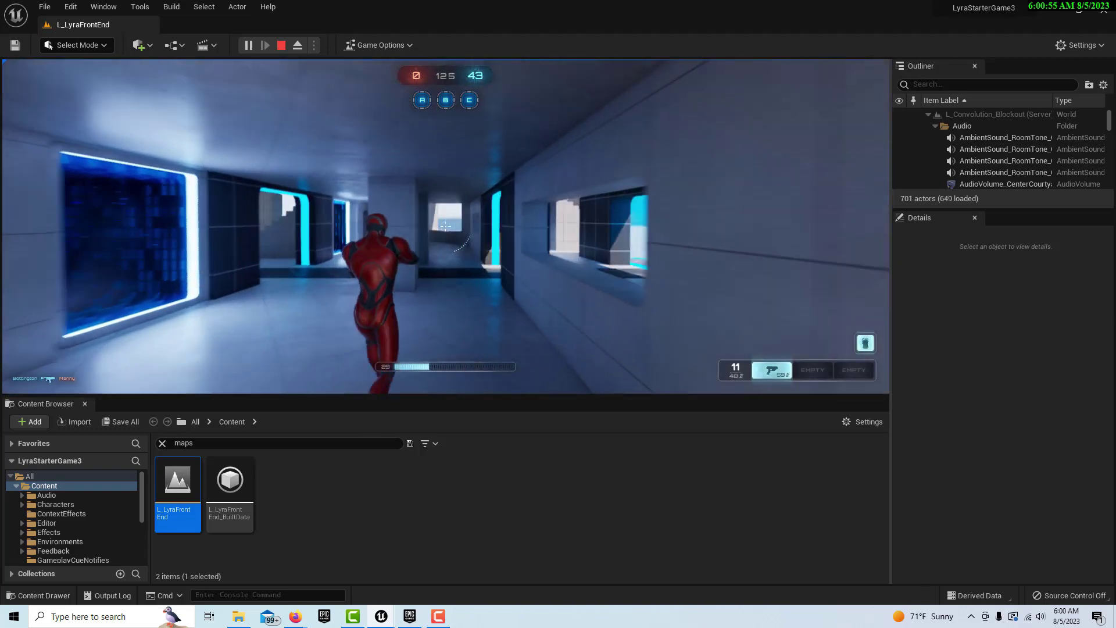
key("w")
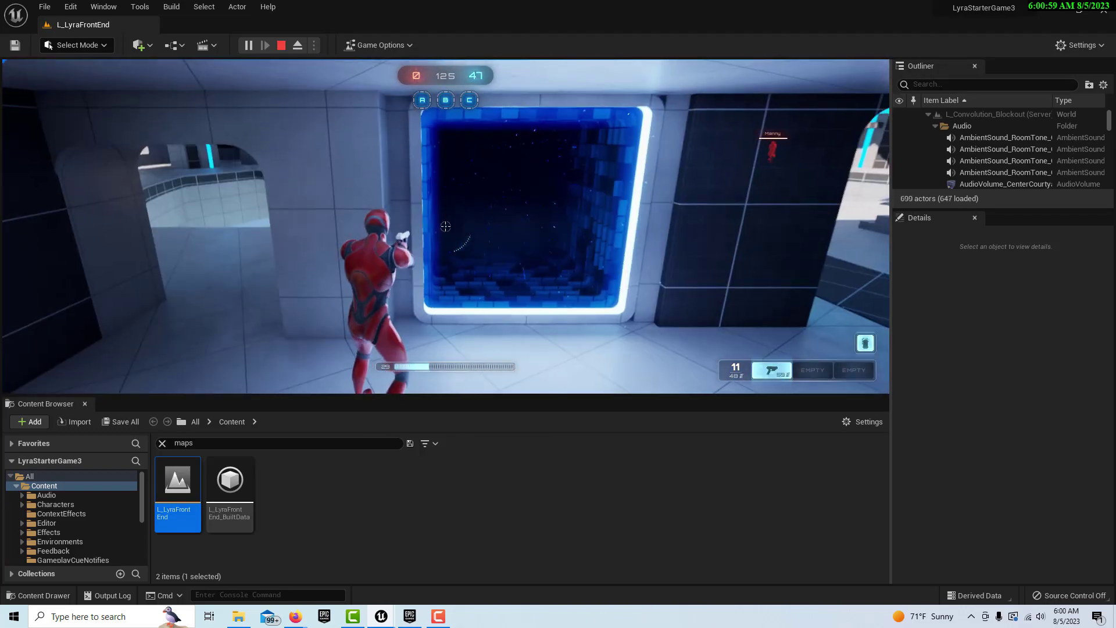
key("w")
key("w")
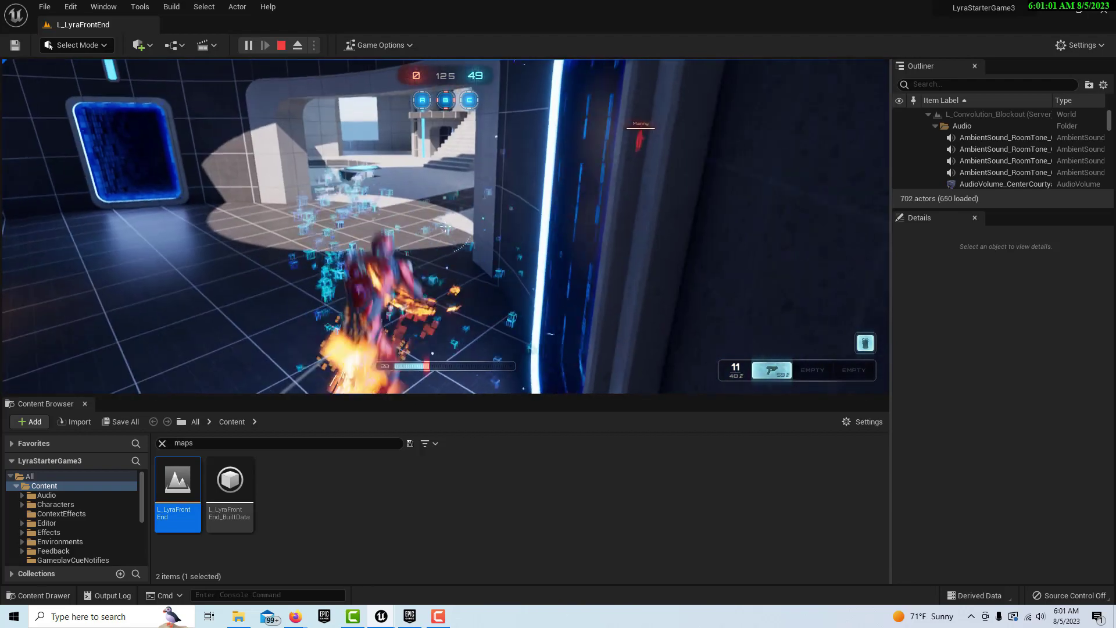